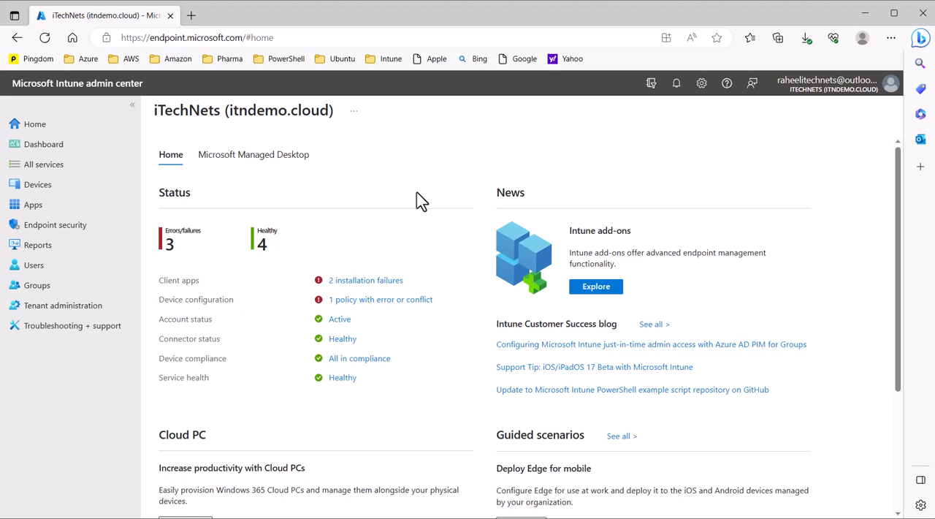
- Go to the Android apps list and start adding an app of type Managed Google Play app
{"action": "left_click", "coordinate": [37, 207]}
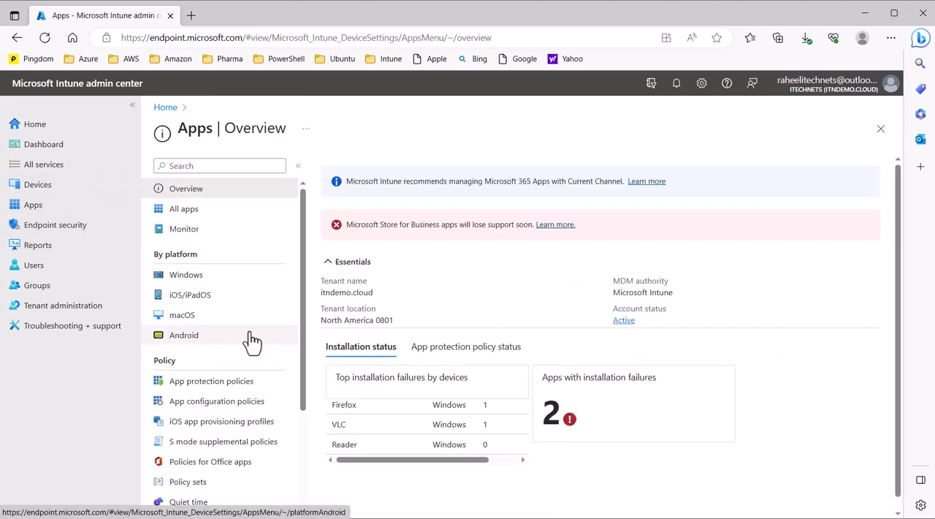
{"action": "left_click", "coordinate": [185, 337]}
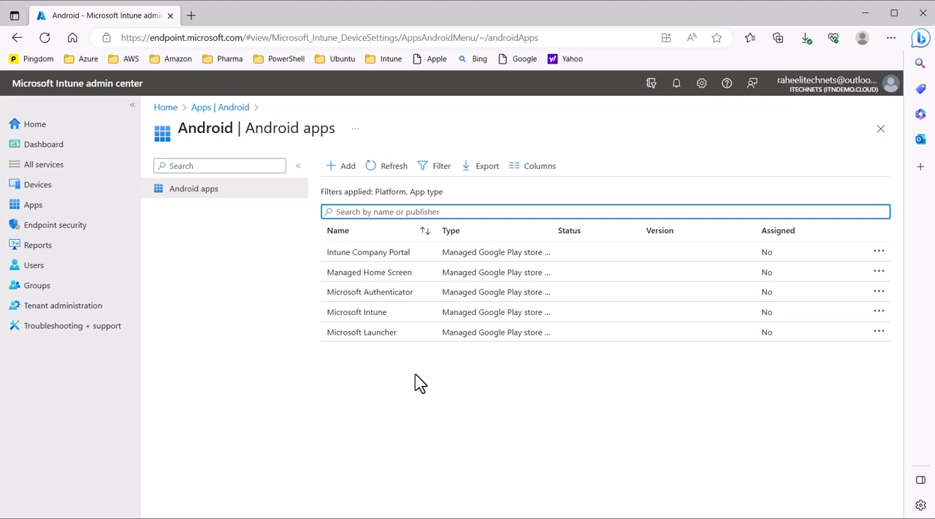
{"action": "left_click", "coordinate": [352, 174]}
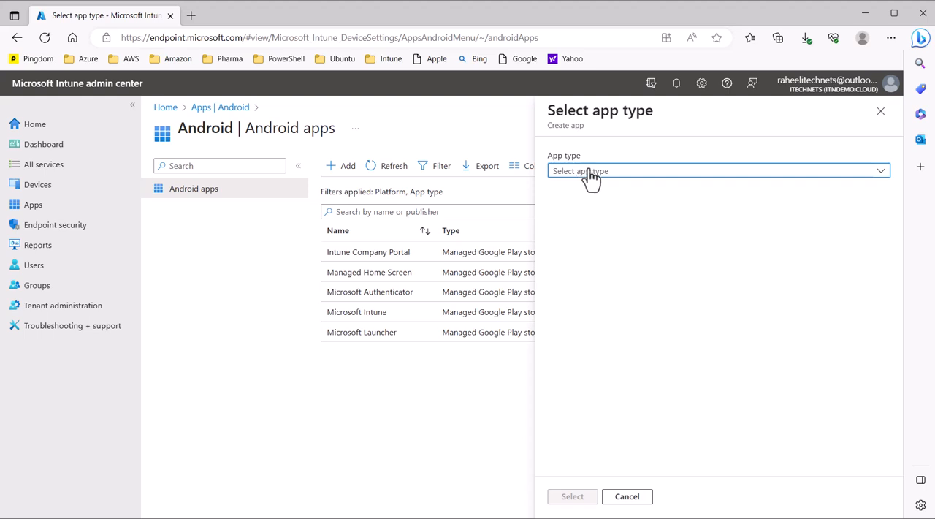
{"action": "left_click", "coordinate": [600, 177]}
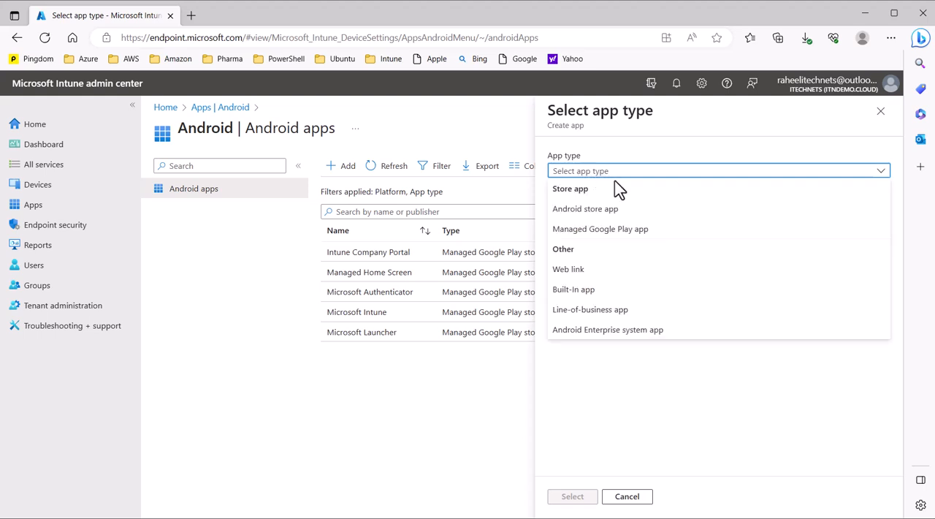
{"action": "left_click", "coordinate": [622, 232]}
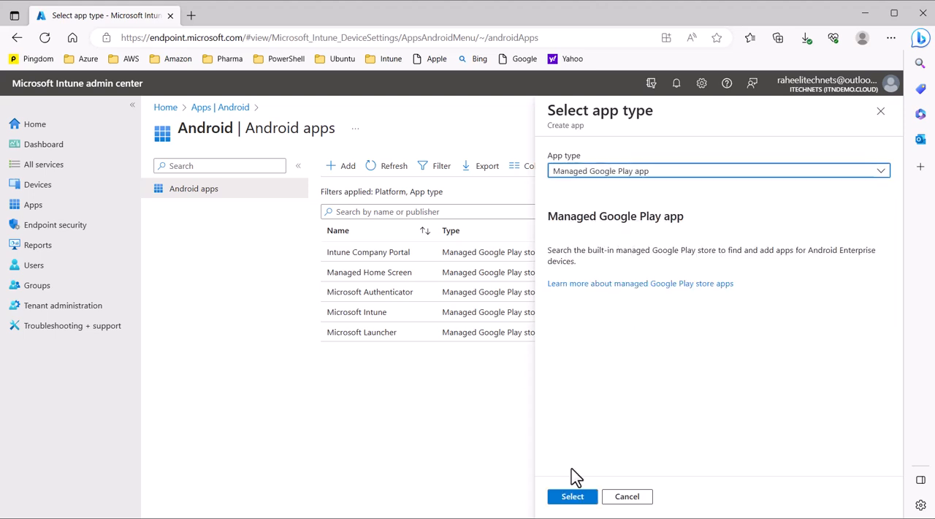
{"action": "left_click", "coordinate": [572, 497]}
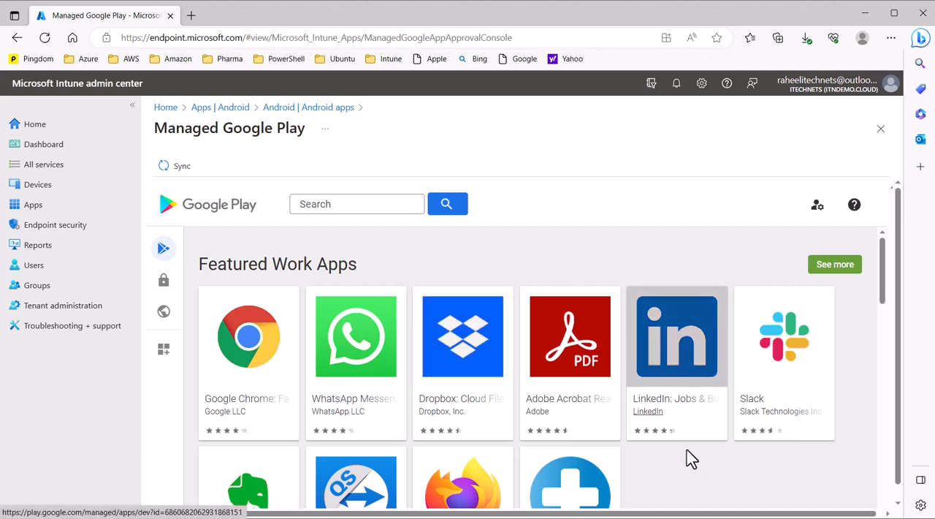
- Approve Microsoft Outlook from the Productivity section, keeping it approved when the app requests new permissions
{"action": "scroll", "coordinate": [694, 472], "scroll_direction": "down", "scroll_amount": 1}
{"action": "scroll", "coordinate": [694, 473], "scroll_direction": "down", "scroll_amount": 7}
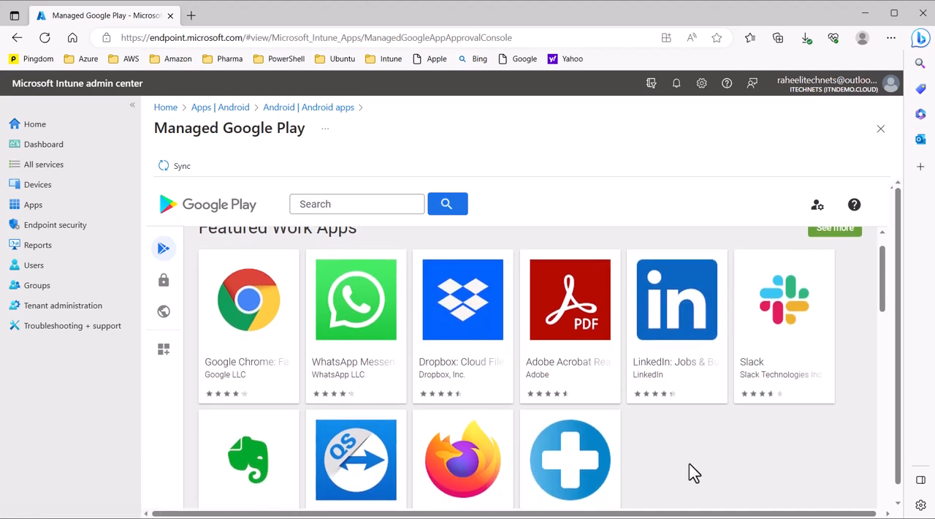
{"action": "scroll", "coordinate": [764, 401], "scroll_direction": "down", "scroll_amount": 11}
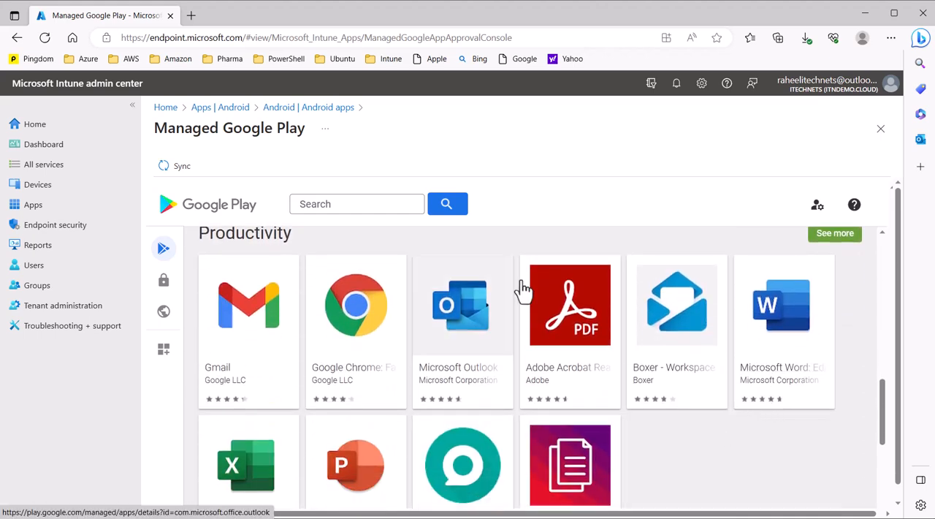
{"action": "left_click", "coordinate": [467, 338]}
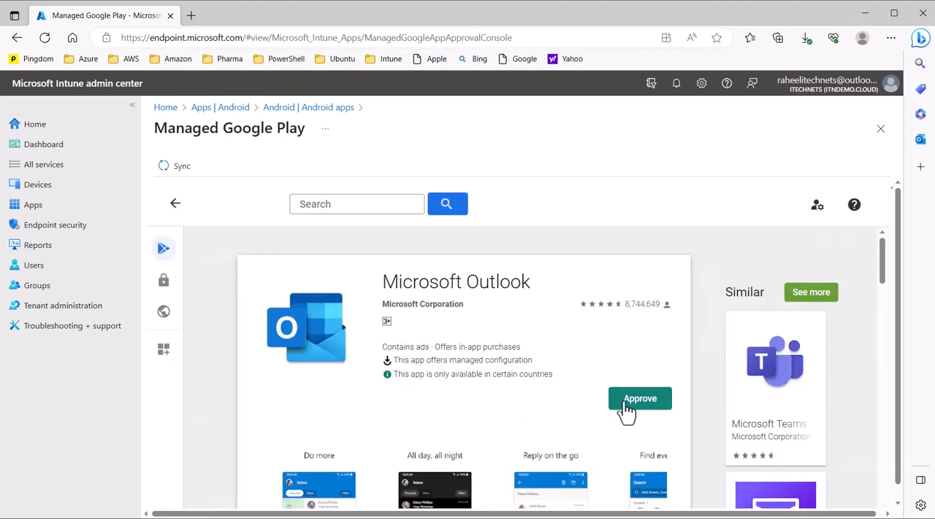
{"action": "left_click", "coordinate": [626, 409]}
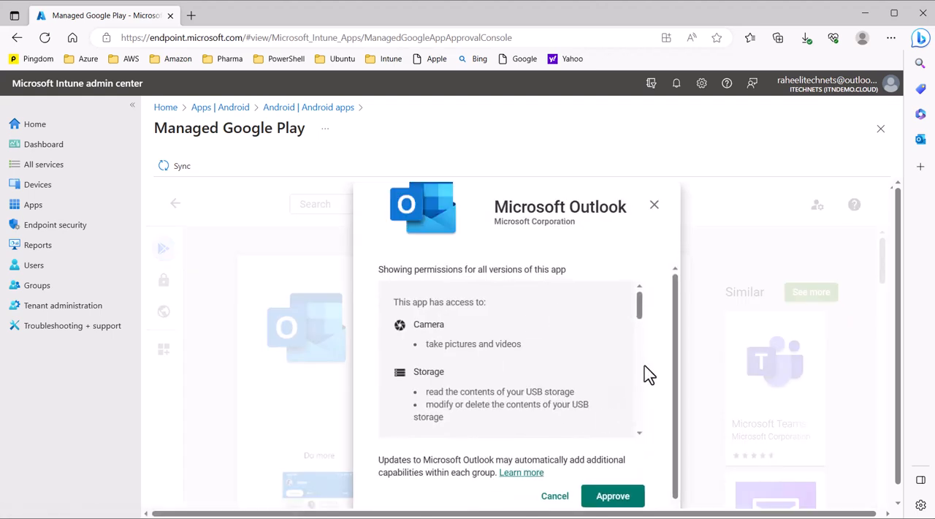
{"action": "scroll", "coordinate": [669, 407], "scroll_direction": "down", "scroll_amount": 1}
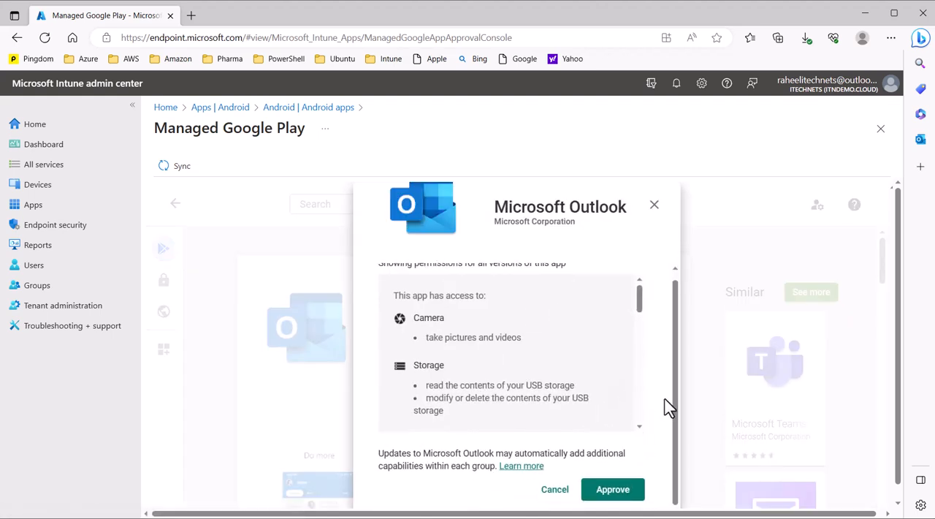
{"action": "left_click", "coordinate": [622, 494]}
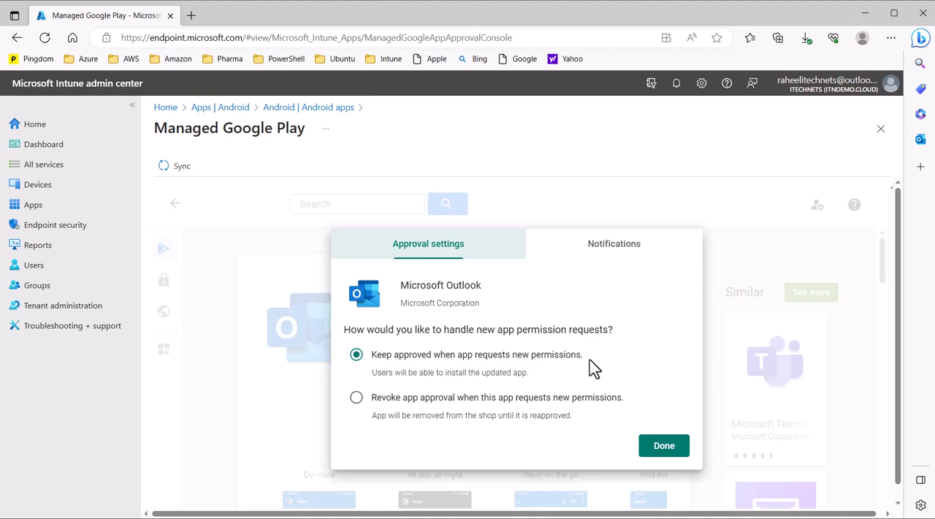
{"action": "left_click", "coordinate": [664, 447]}
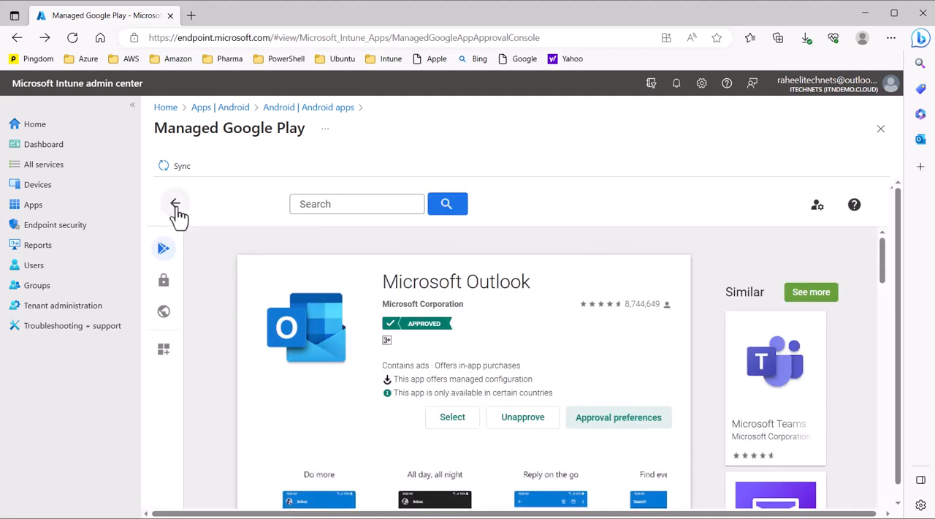
- Return to the store listing and approve Microsoft Word: Edit Documents, keeping it approved when new permissions are requested
{"action": "left_click", "coordinate": [176, 205]}
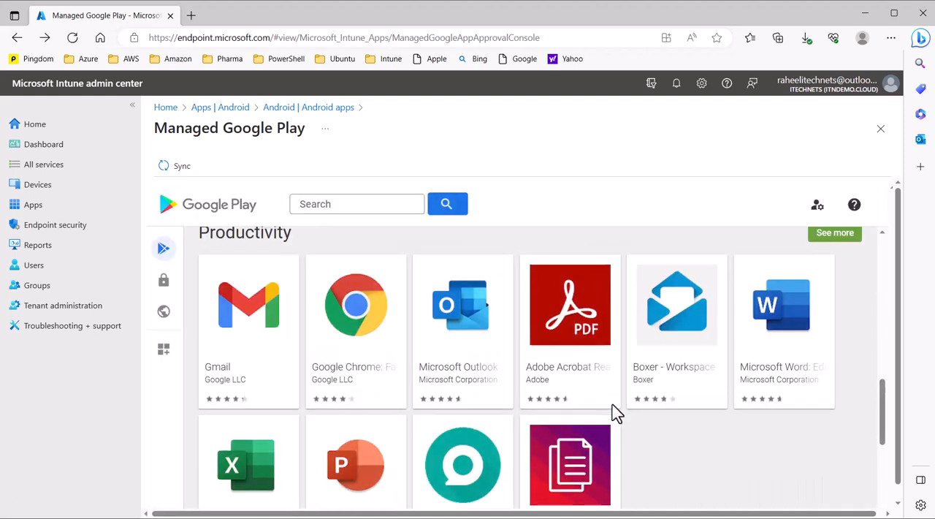
{"action": "left_click", "coordinate": [787, 321]}
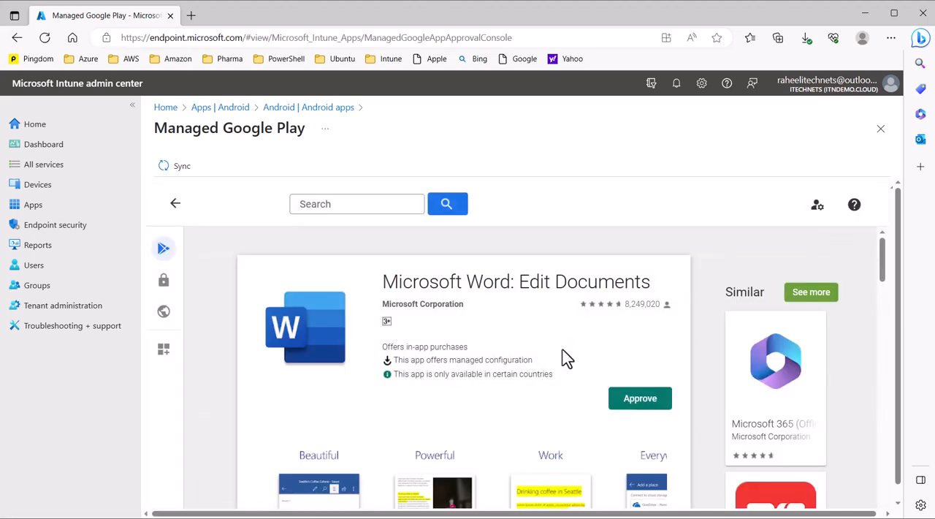
{"action": "left_click", "coordinate": [641, 408]}
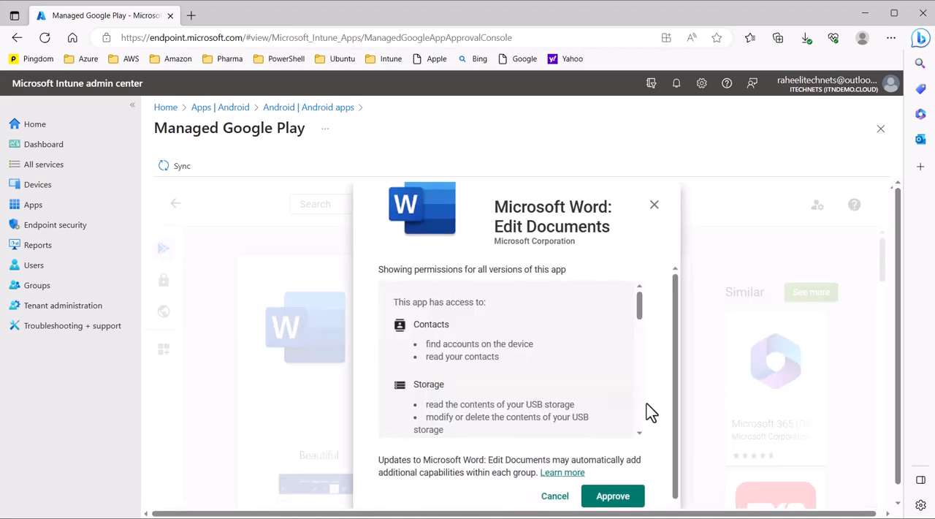
{"action": "left_click", "coordinate": [614, 496]}
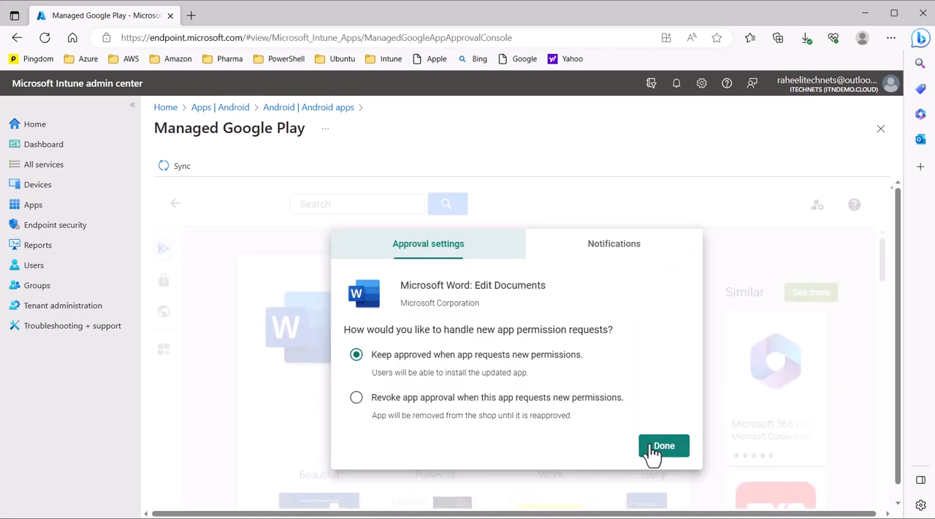
{"action": "left_click", "coordinate": [652, 450]}
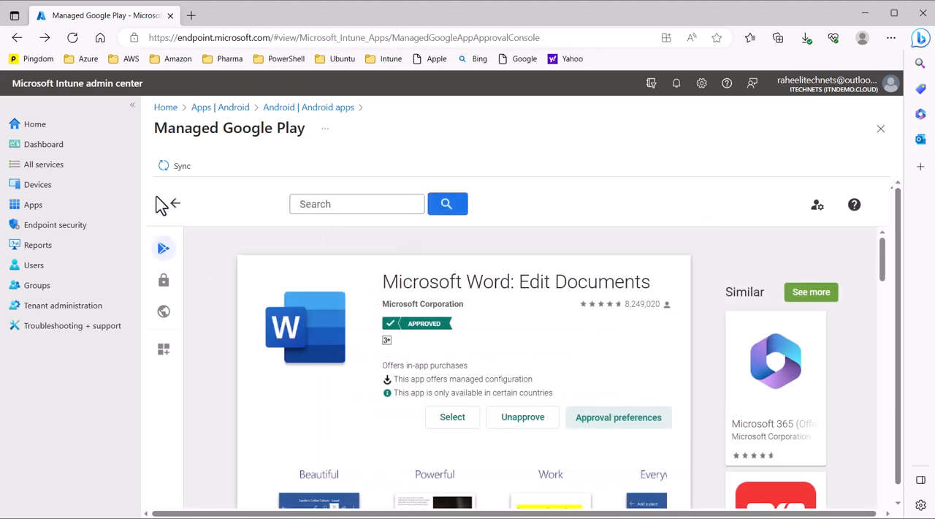
- Return to the store listing and open Microsoft Excel in the Productivity section
{"action": "left_click", "coordinate": [176, 205]}
{"action": "scroll", "coordinate": [542, 395], "scroll_direction": "down", "scroll_amount": 2}
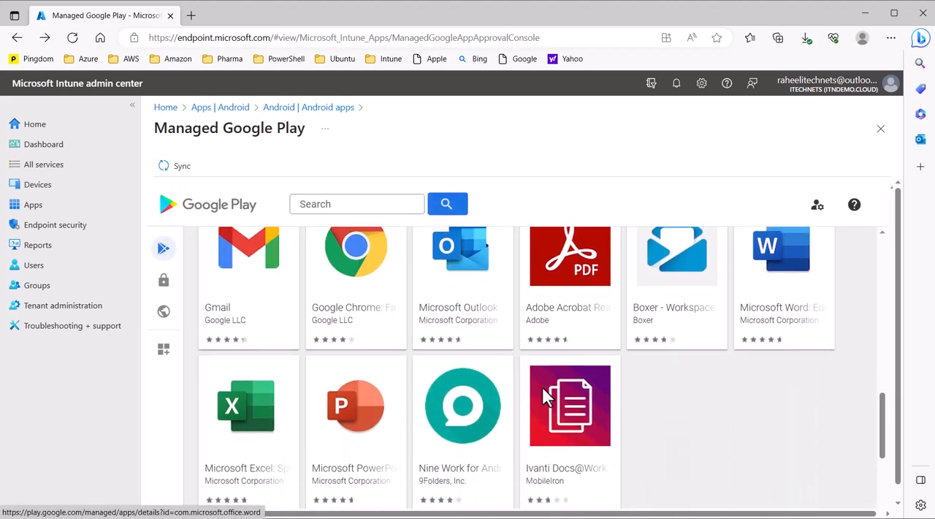
{"action": "scroll", "coordinate": [542, 387], "scroll_direction": "down", "scroll_amount": 1}
{"action": "left_click", "coordinate": [263, 383]}
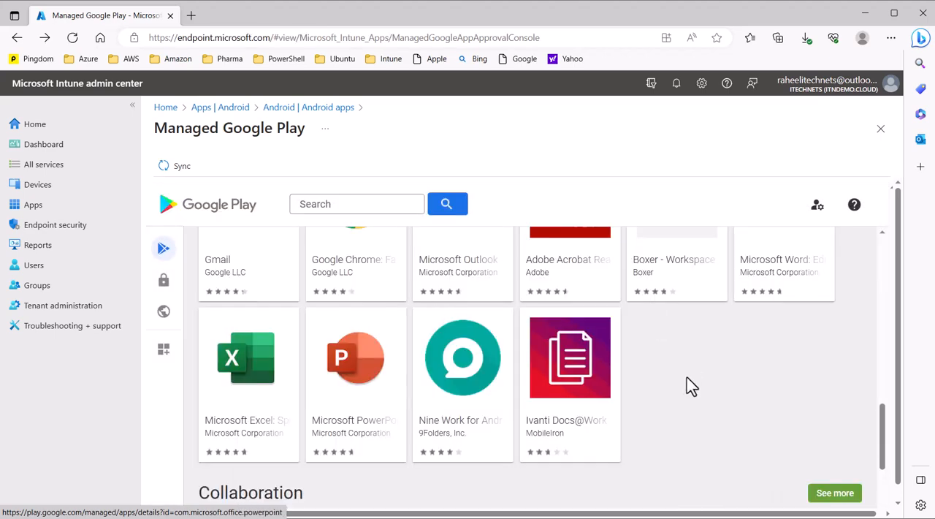
- Go back up to the featured work apps and sync the approved Managed Google Play apps
{"action": "scroll", "coordinate": [692, 388], "scroll_direction": "up", "scroll_amount": 10}
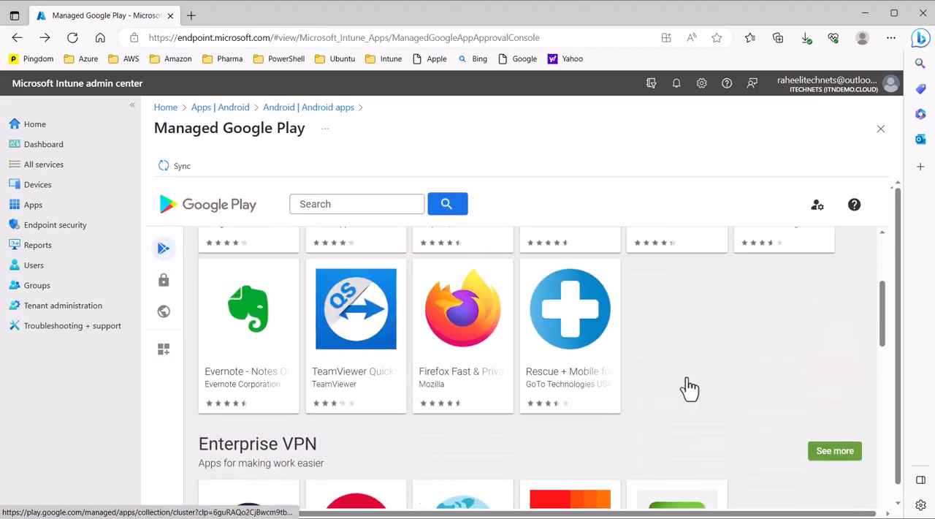
{"action": "scroll", "coordinate": [691, 387], "scroll_direction": "up", "scroll_amount": 2}
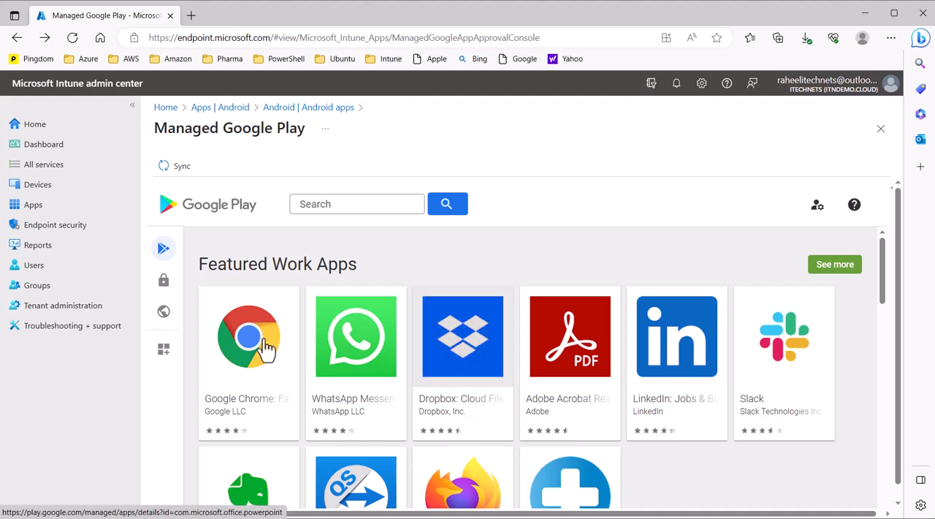
{"action": "left_click", "coordinate": [353, 207]}
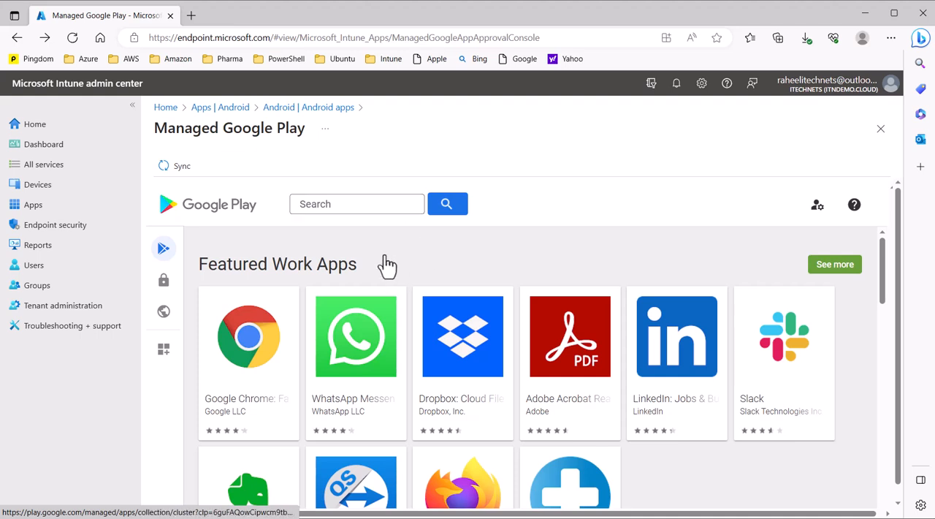
{"action": "left_click", "coordinate": [177, 171]}
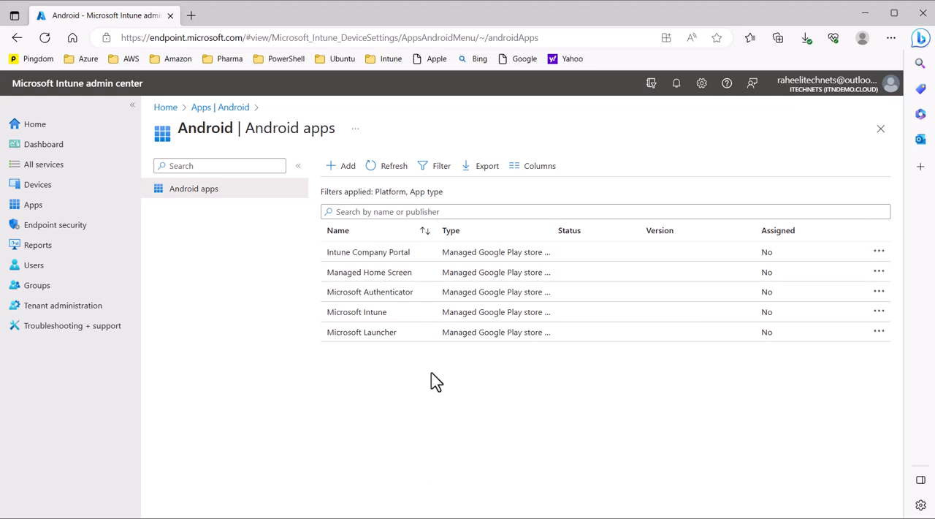
- Save and sync the Managed Google Play connector under the tenant's connectors and tokens
{"action": "left_click", "coordinate": [64, 307]}
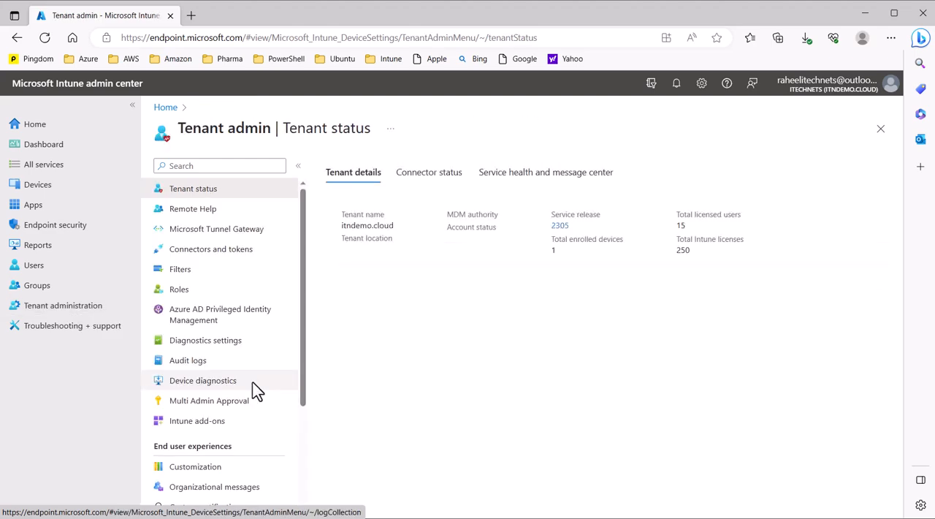
{"action": "left_click", "coordinate": [230, 252]}
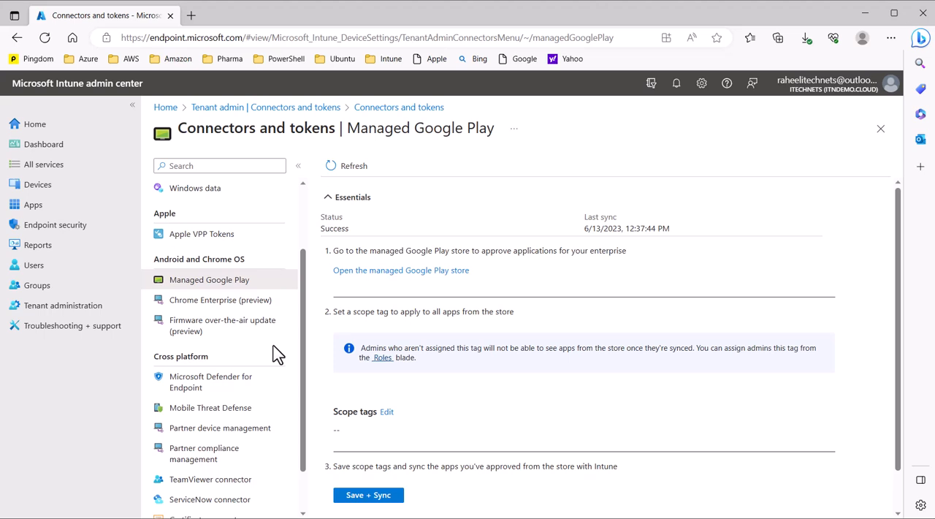
{"action": "left_click", "coordinate": [369, 497]}
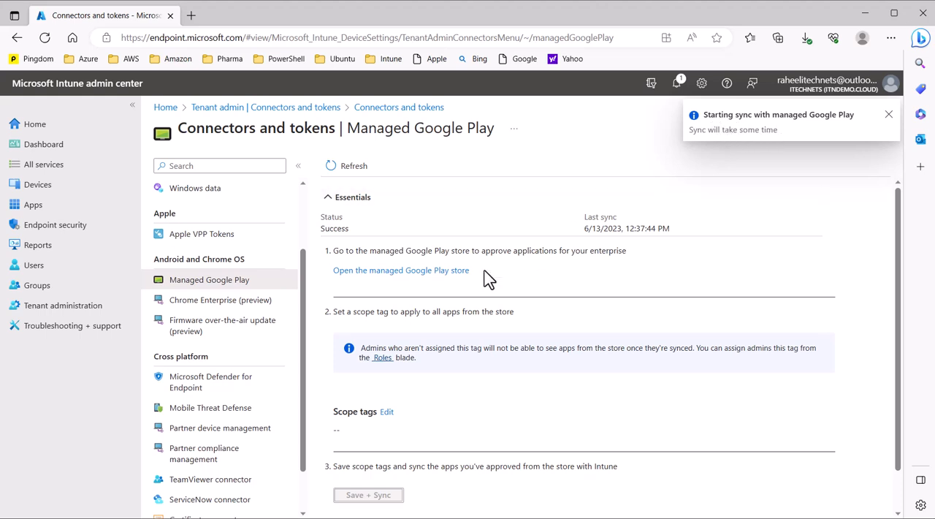
- Go back to the Android apps list and open Microsoft Excel: Spreadsheets
{"action": "left_click", "coordinate": [51, 207]}
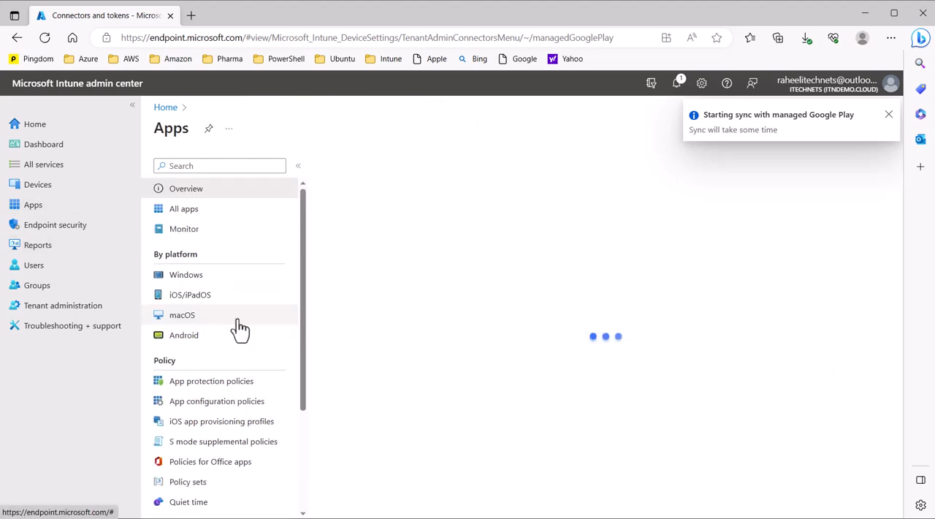
{"action": "left_click", "coordinate": [184, 335]}
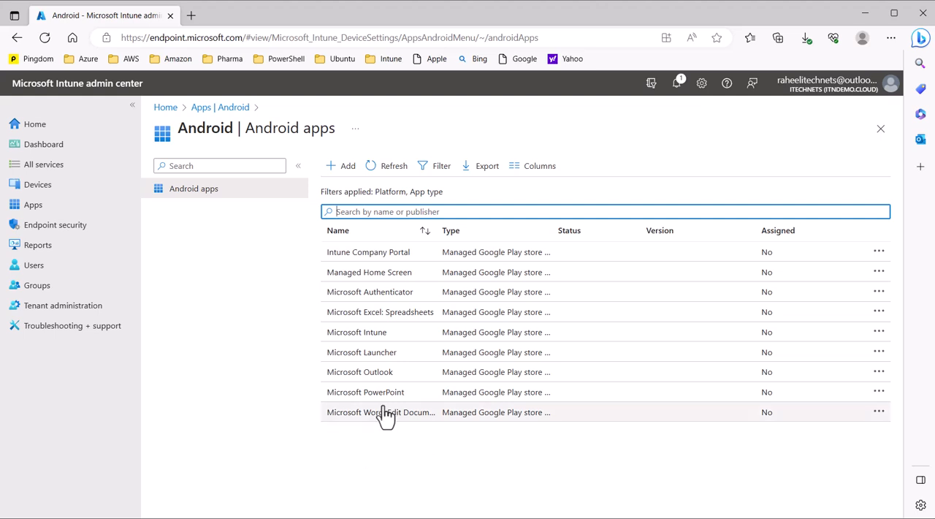
{"action": "left_click", "coordinate": [376, 318]}
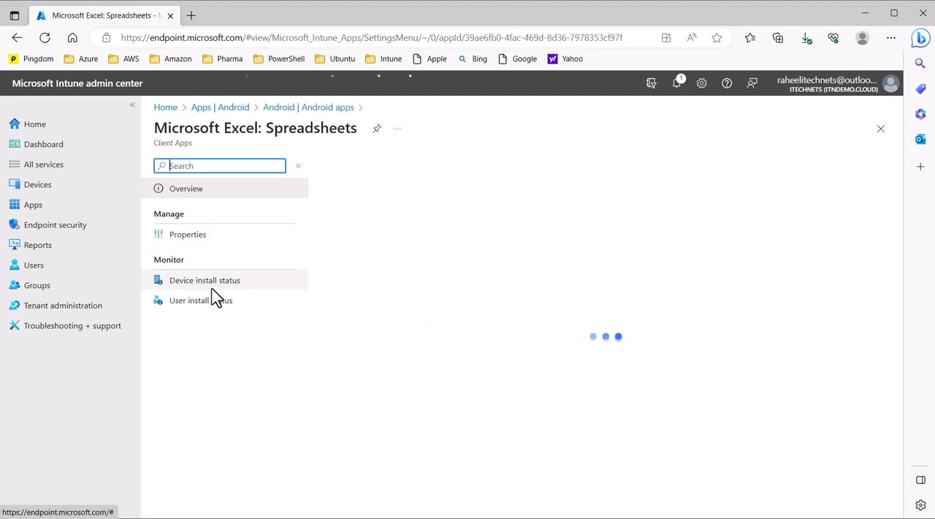
- Assign Microsoft Excel as required for all devices, save the assignment, and return to the Android apps list
{"action": "left_click", "coordinate": [200, 243]}
{"action": "scroll", "coordinate": [518, 376], "scroll_direction": "down", "scroll_amount": 1}
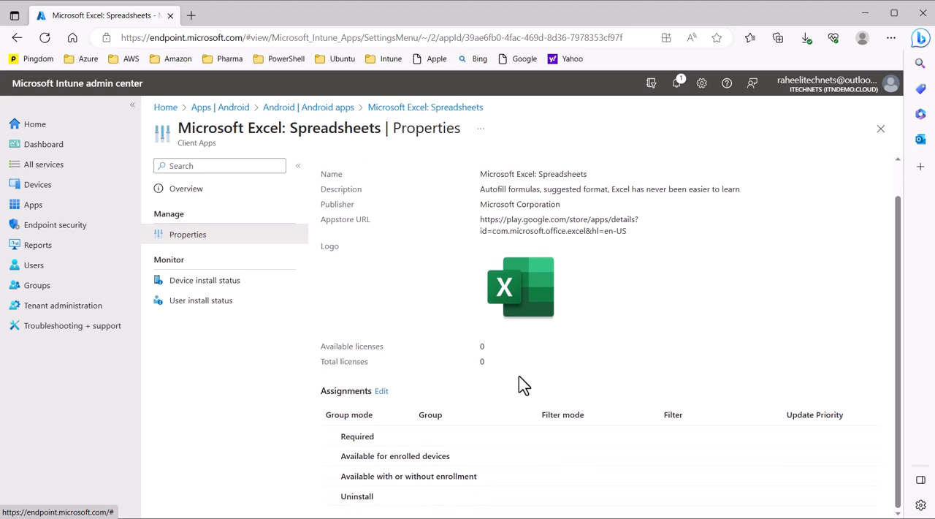
{"action": "left_click", "coordinate": [382, 393]}
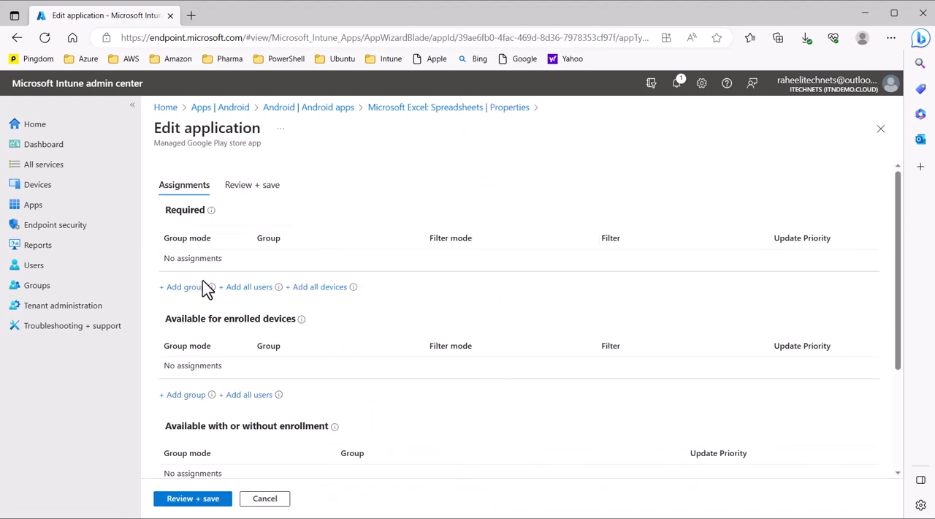
{"action": "left_click", "coordinate": [320, 287]}
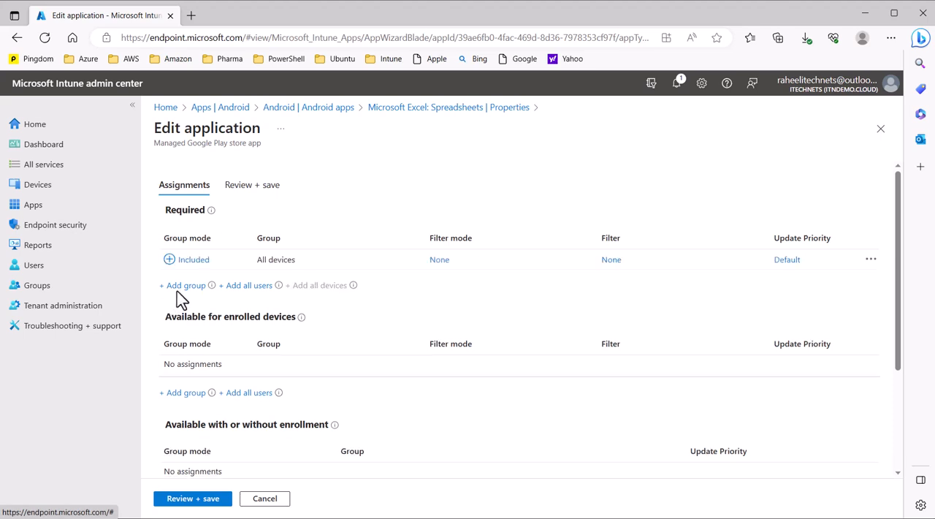
{"action": "left_click", "coordinate": [219, 500]}
{"action": "left_click", "coordinate": [171, 497]}
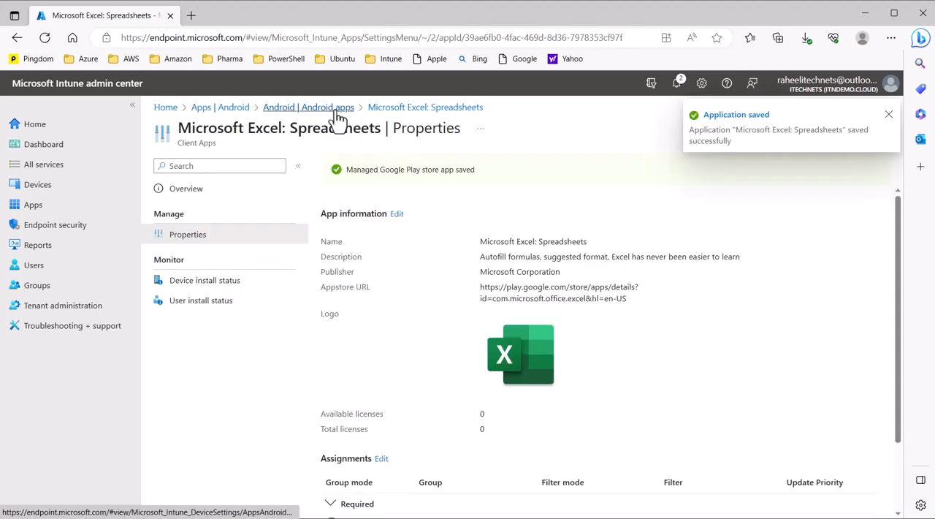
{"action": "left_click", "coordinate": [338, 108]}
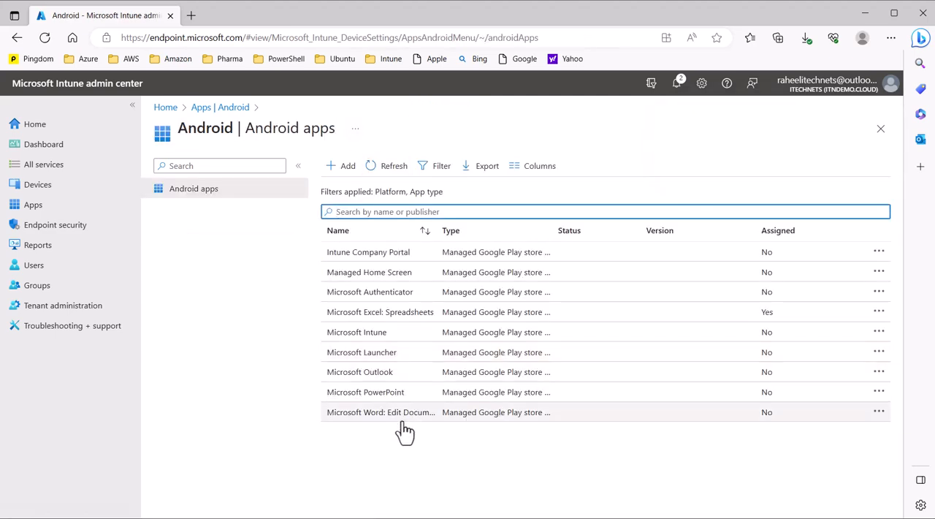
- Assign Microsoft Outlook as required for all devices, save the assignment, and go back to the Android apps list
{"action": "left_click", "coordinate": [377, 381]}
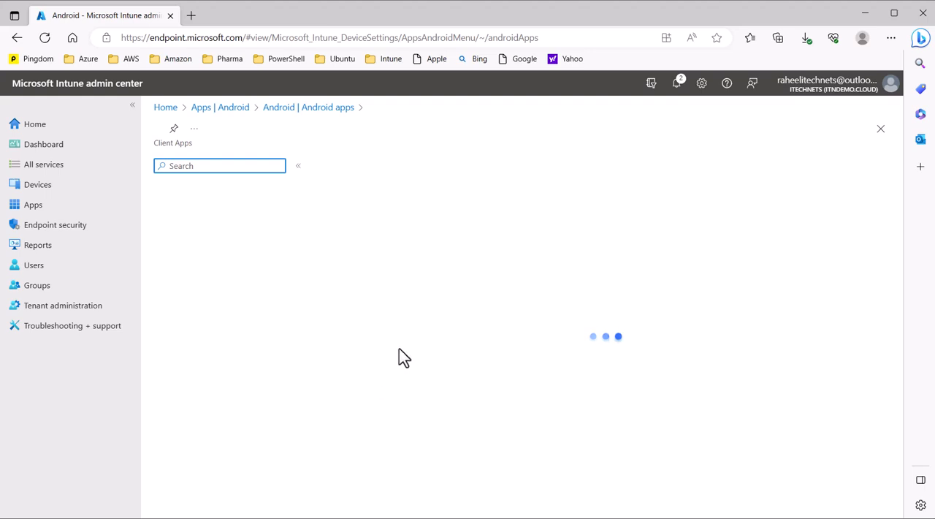
{"action": "left_click", "coordinate": [199, 246]}
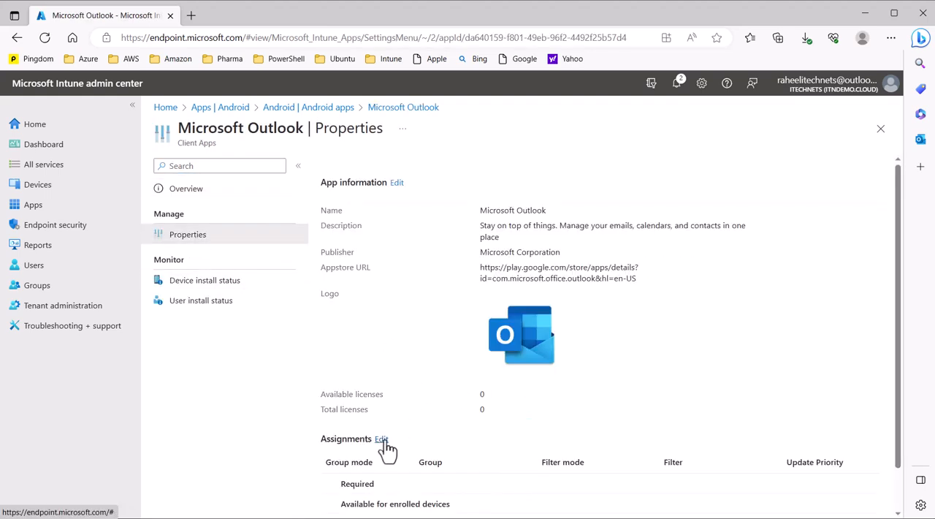
{"action": "left_click", "coordinate": [382, 439]}
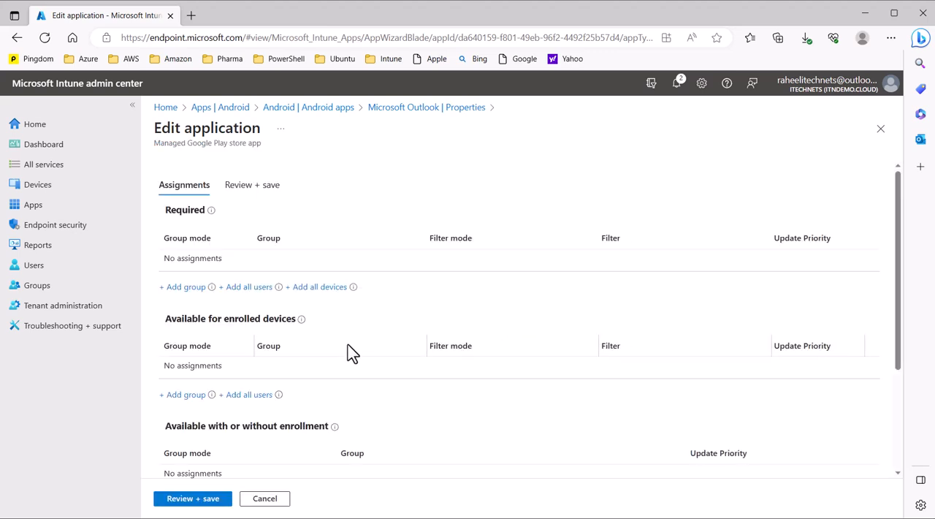
{"action": "left_click", "coordinate": [191, 498]}
{"action": "left_click", "coordinate": [183, 500]}
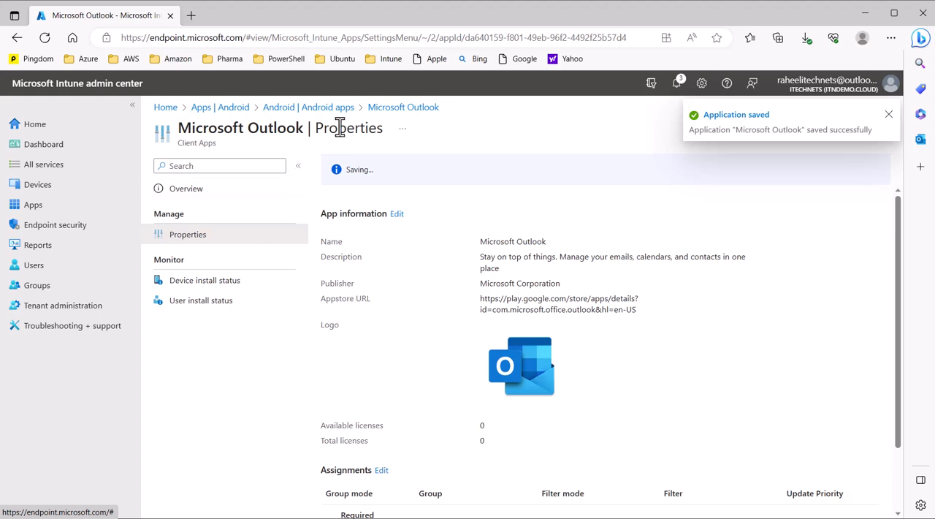
{"action": "left_click", "coordinate": [337, 108]}
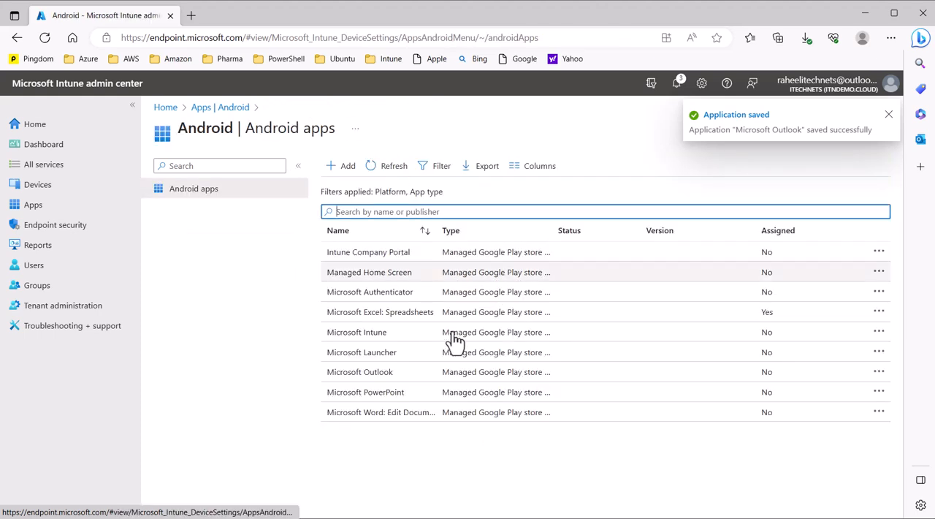
- Assign Microsoft PowerPoint as required for all devices, save the assignment, and go back to the Android apps list
{"action": "left_click", "coordinate": [378, 394]}
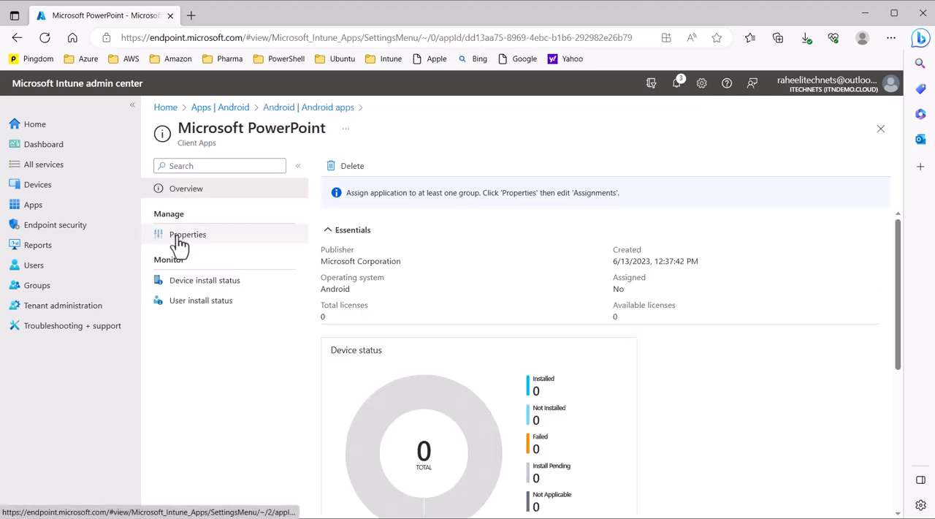
{"action": "left_click", "coordinate": [182, 235]}
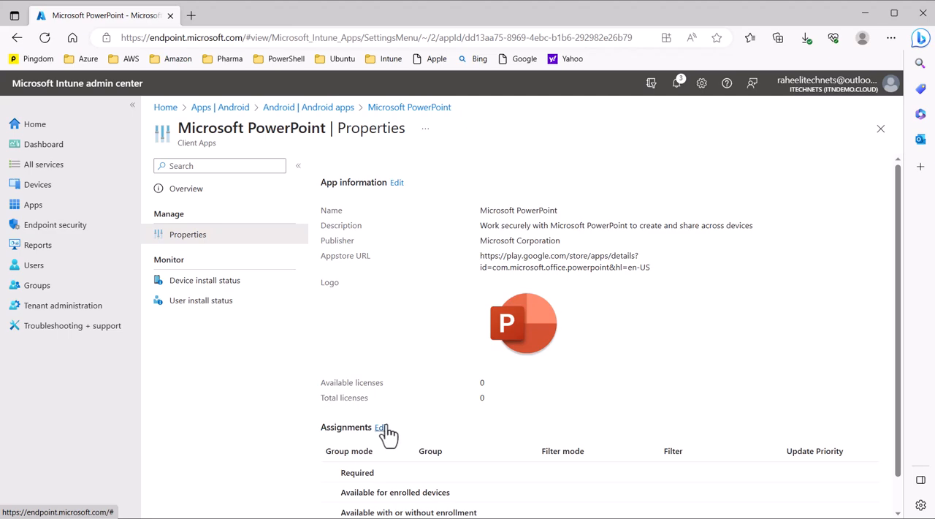
{"action": "left_click", "coordinate": [380, 428]}
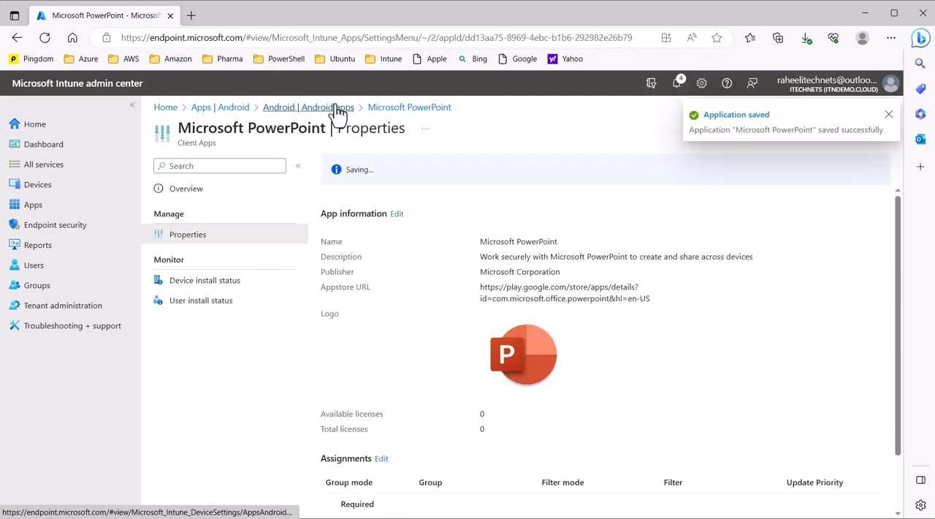
{"action": "left_click", "coordinate": [337, 109]}
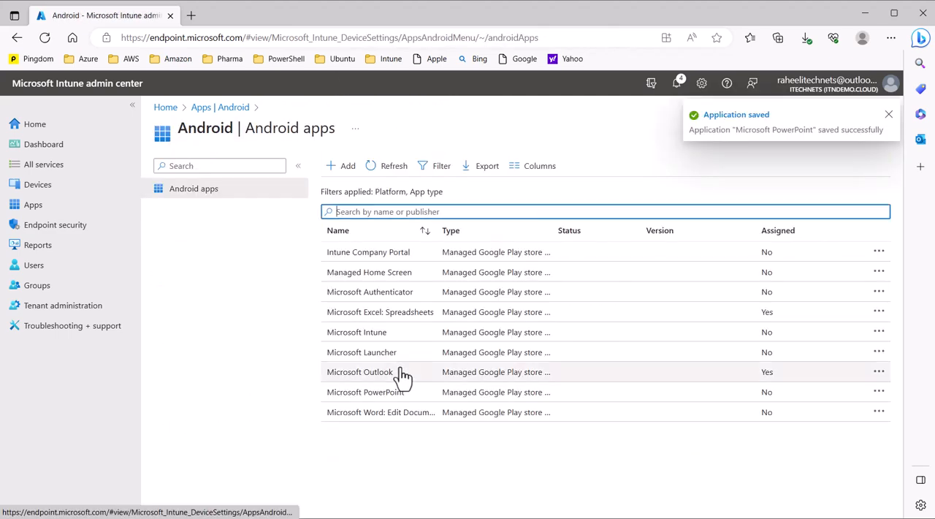
- Assign Microsoft Word: Edit Documents as required for all devices, save the assignment, and go back to the Android apps list
{"action": "left_click", "coordinate": [396, 414]}
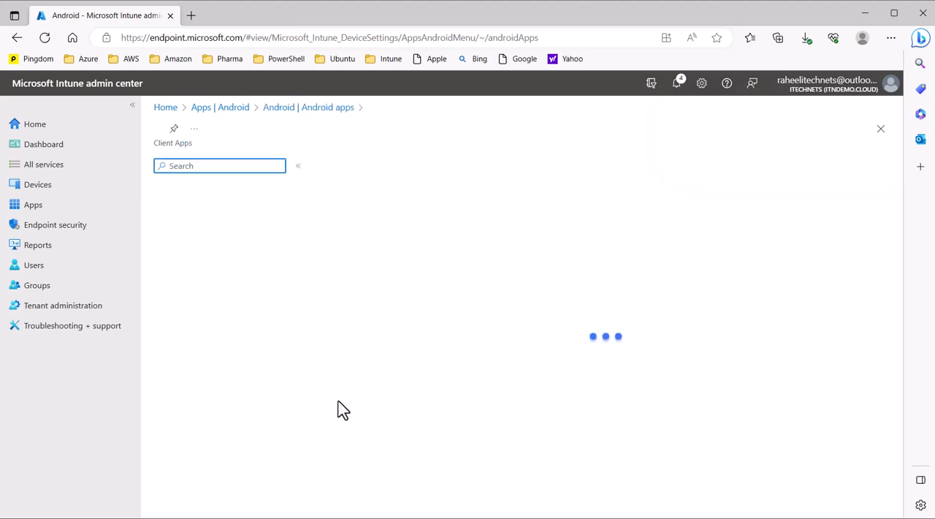
{"action": "left_click", "coordinate": [194, 236]}
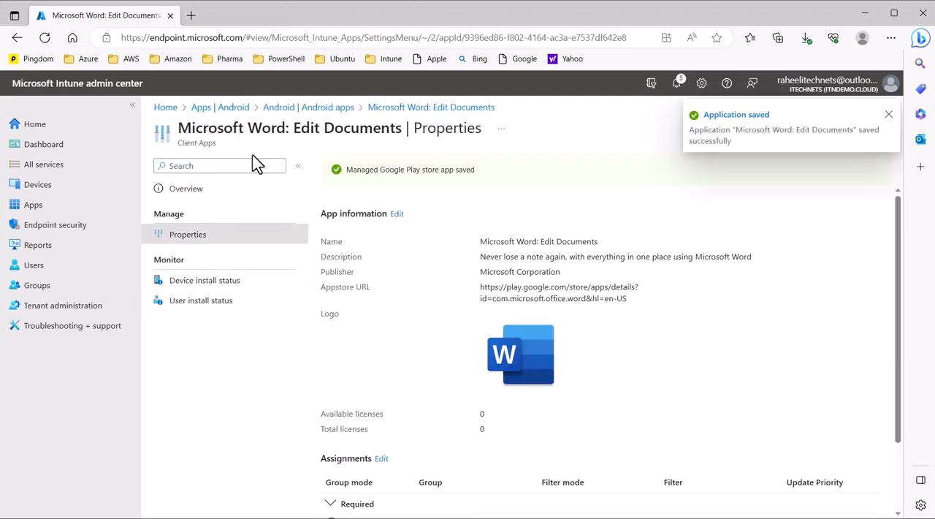
{"action": "left_click", "coordinate": [348, 111]}
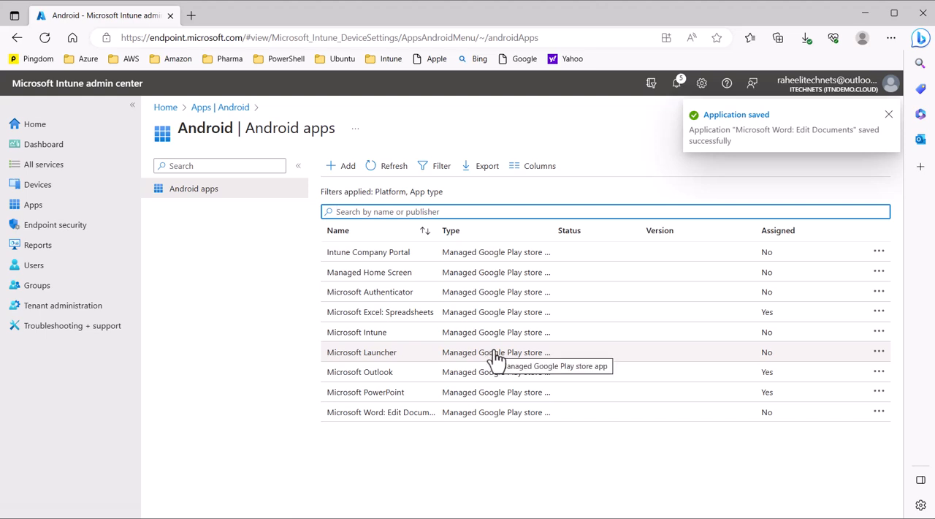